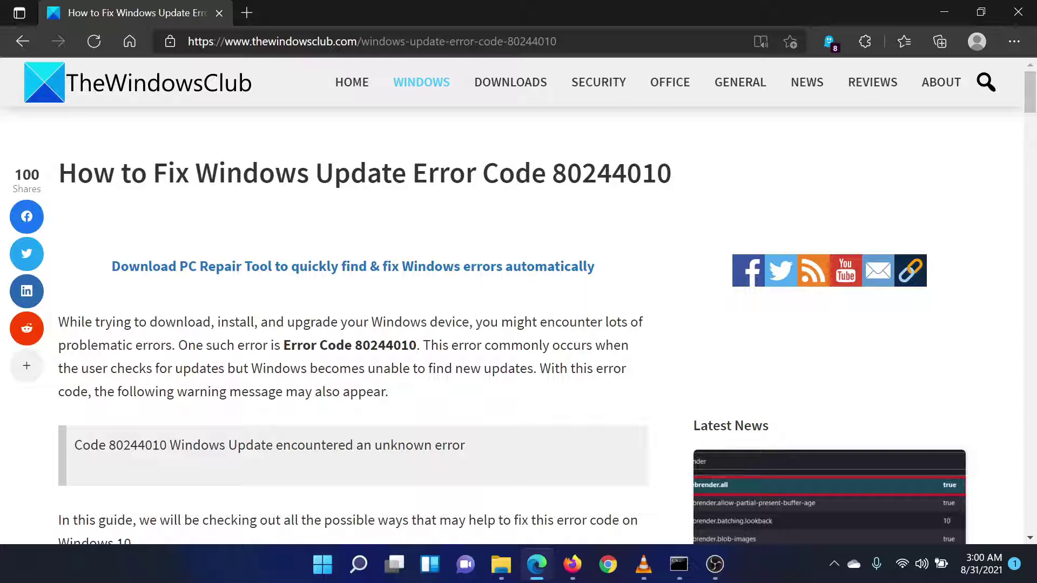
# Step: Highlight the error code in the heading, then open Settings from the Start button's right-click menu
pyautogui.moveTo(551, 173); pyautogui.dragTo(671, 173)
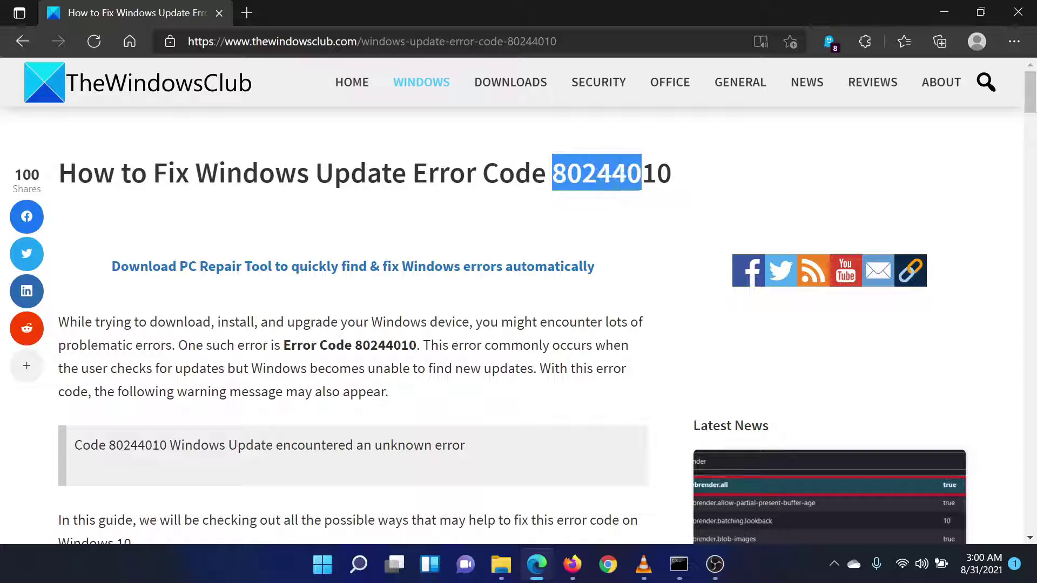
pyautogui.click(685, 179)
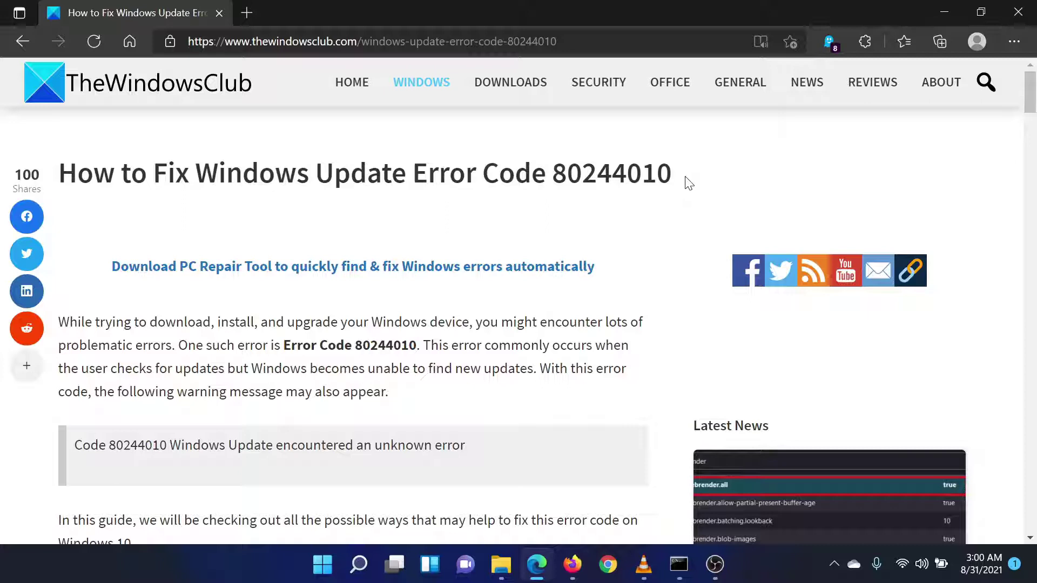
pyautogui.scroll(-3, 616, 401)
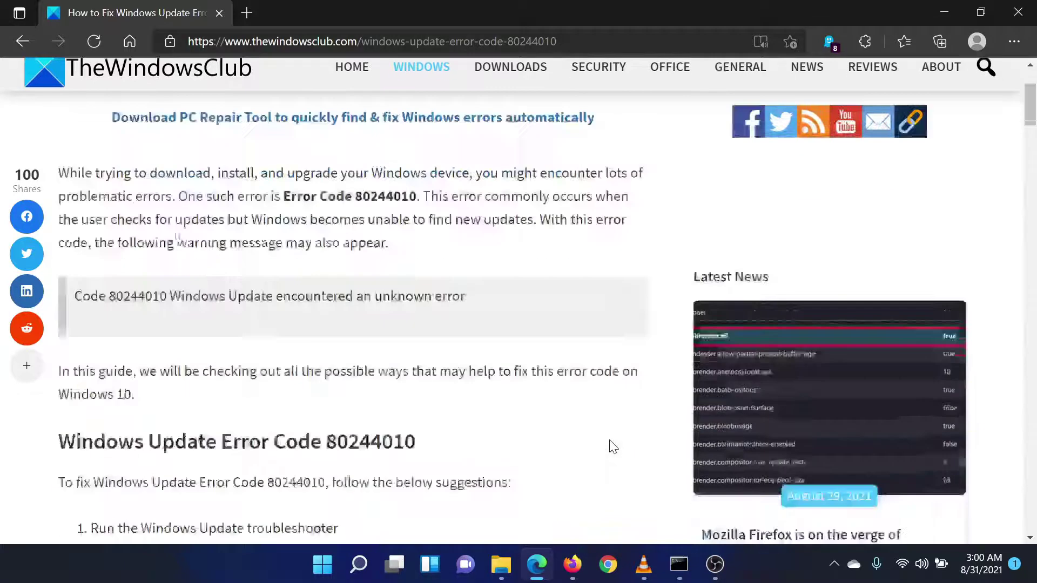
pyautogui.scroll(-3, 616, 400)
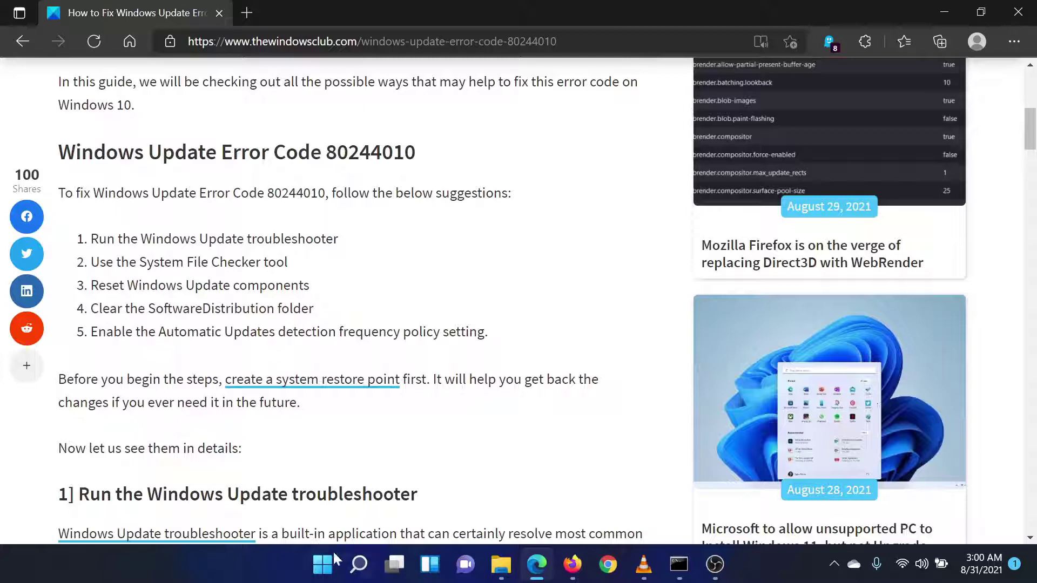
pyautogui.rightClick(324, 563)
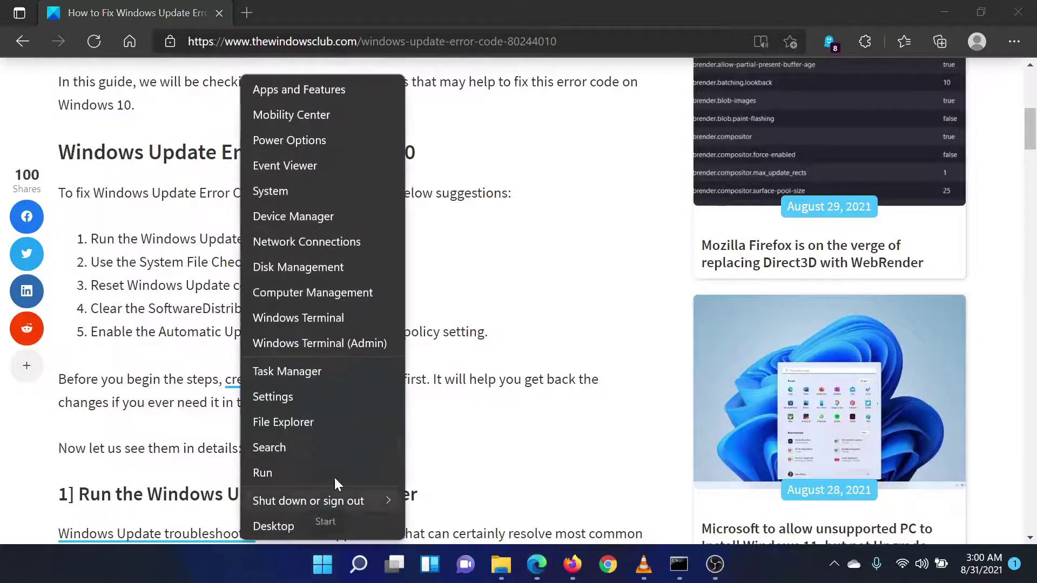
pyautogui.click(327, 397)
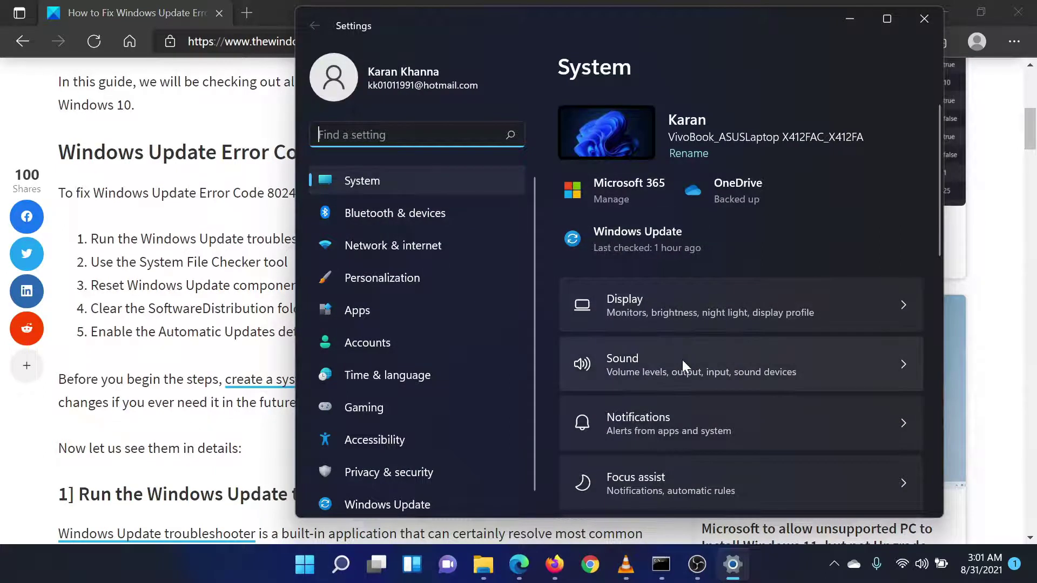
pyautogui.scroll(-4, 682, 360)
pyautogui.scroll(-1, 681, 358)
pyautogui.scroll(-1, 682, 358)
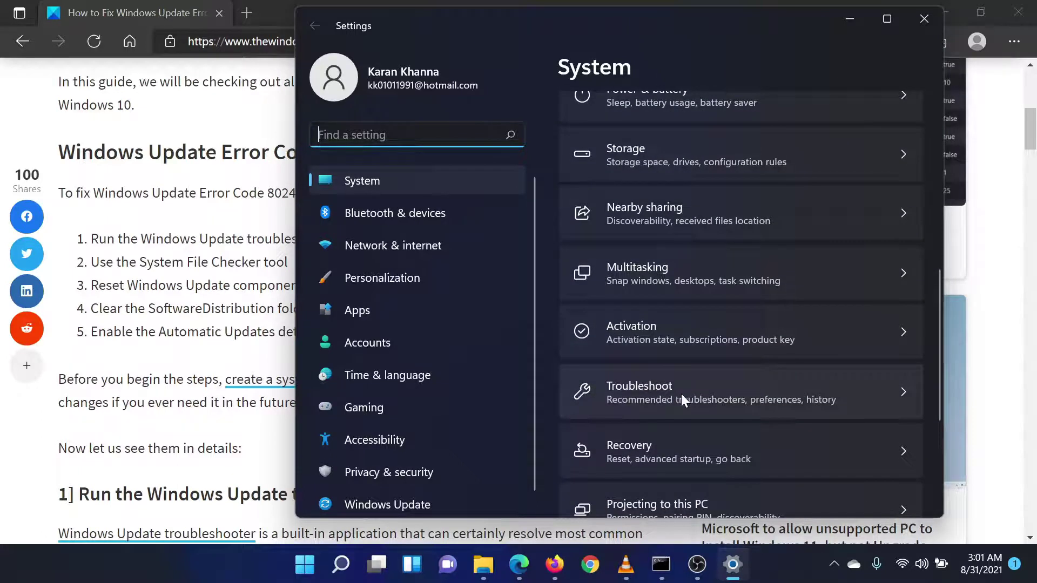
# Step: Run the Windows Update troubleshooter from Troubleshoot > Other troubleshooters, then highlight the System File Checker suggestion
pyautogui.click(681, 393)
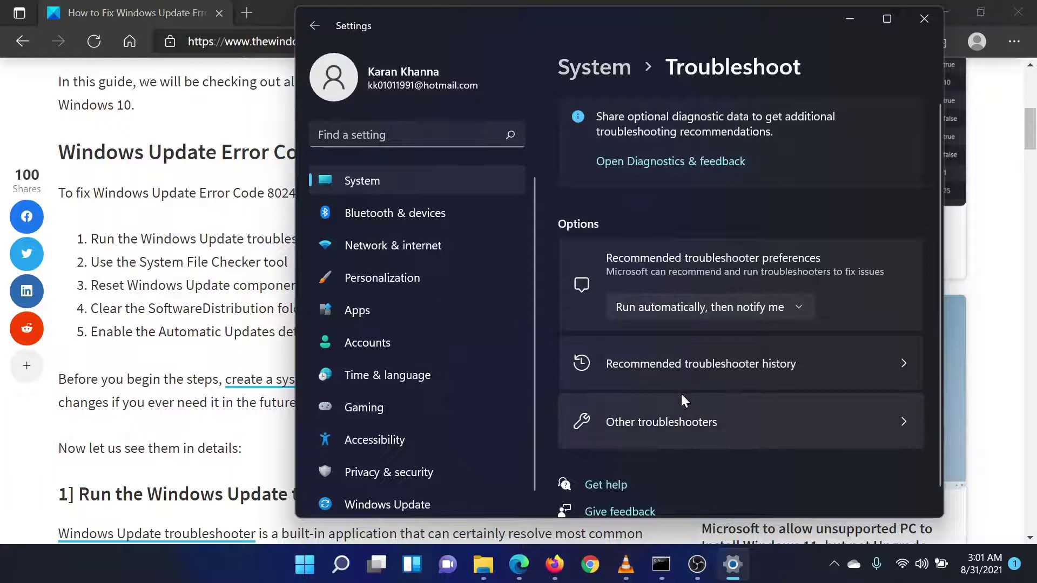
pyautogui.scroll(-1, 680, 392)
pyautogui.click(682, 410)
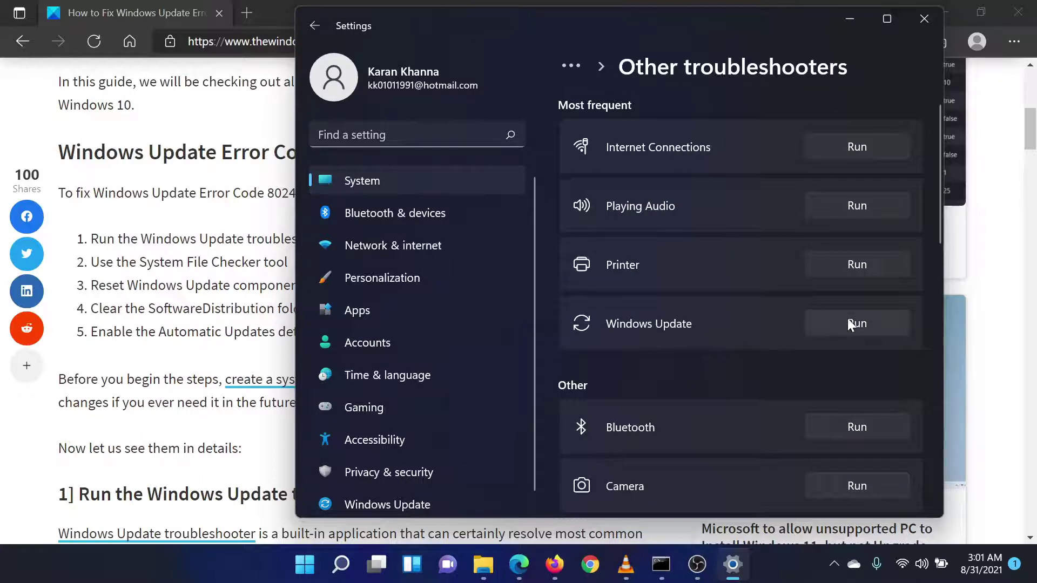
pyautogui.click(245, 358)
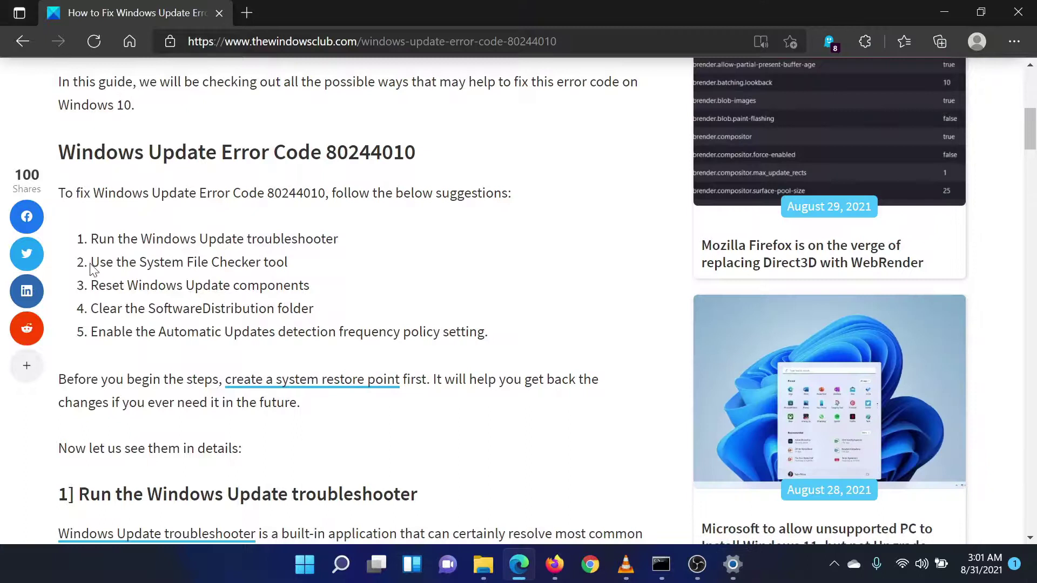
pyautogui.moveTo(91, 262); pyautogui.dragTo(308, 268)
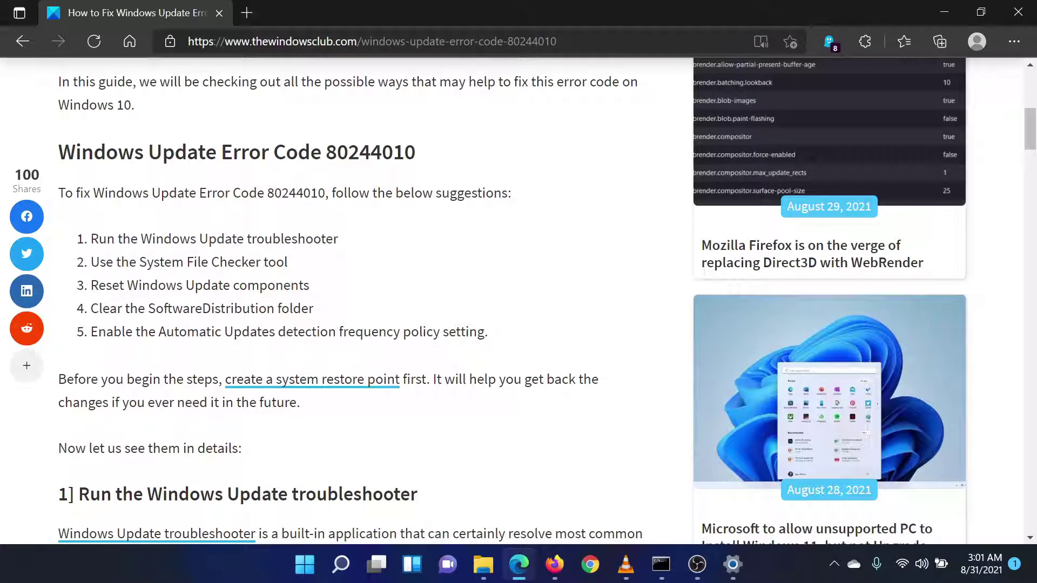
pyautogui.click(308, 268)
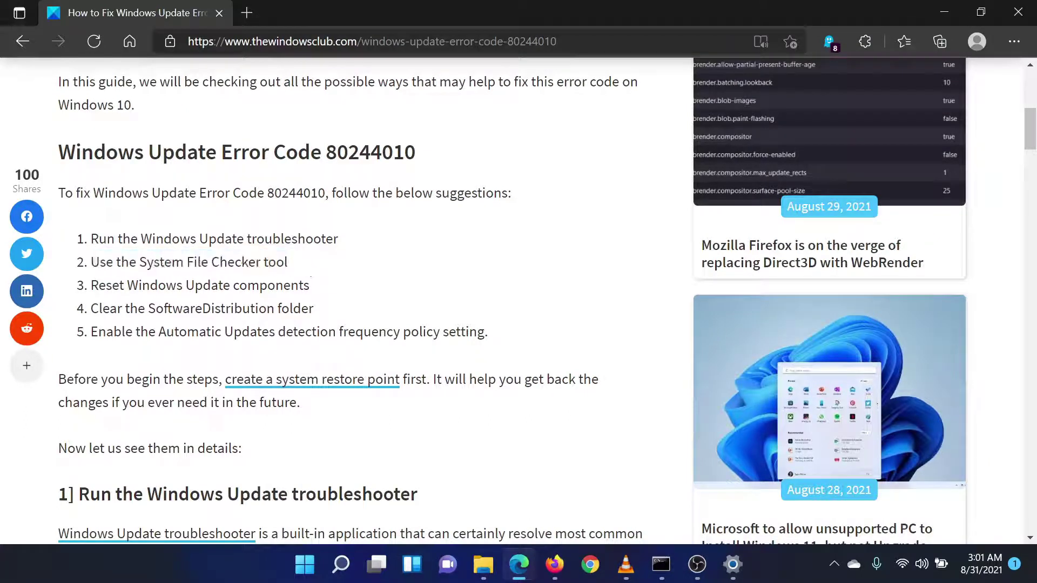
# Step: Search Windows for 'command' and launch Command Prompt as administrator
pyautogui.click(341, 564)
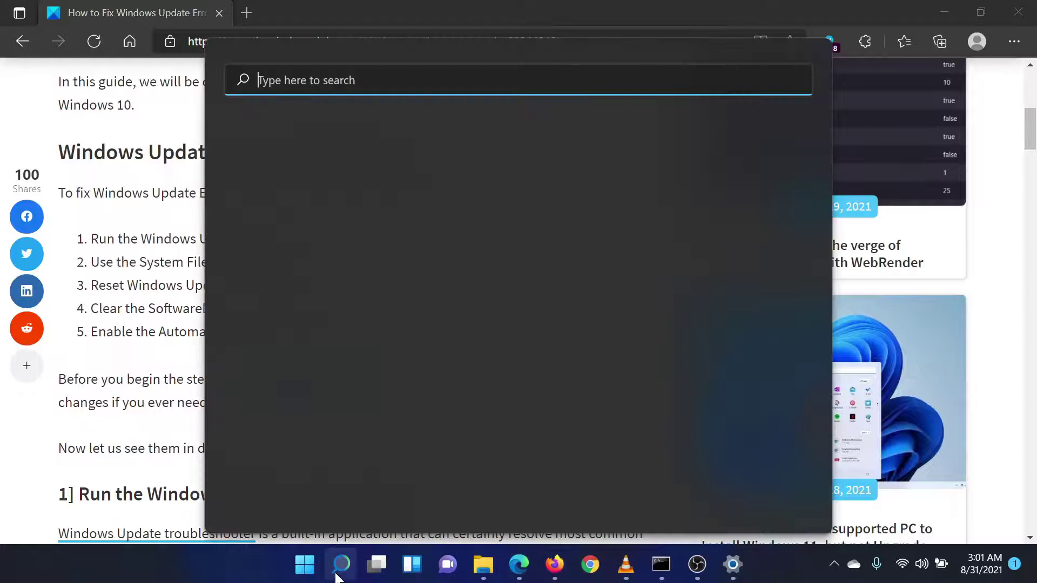
pyautogui.write('command')
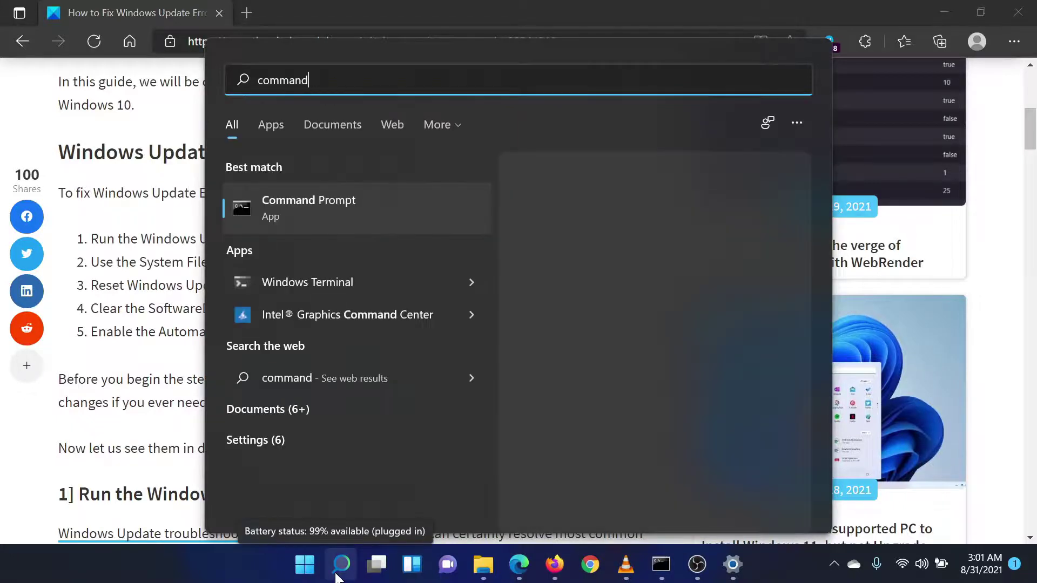
pyautogui.click(591, 354)
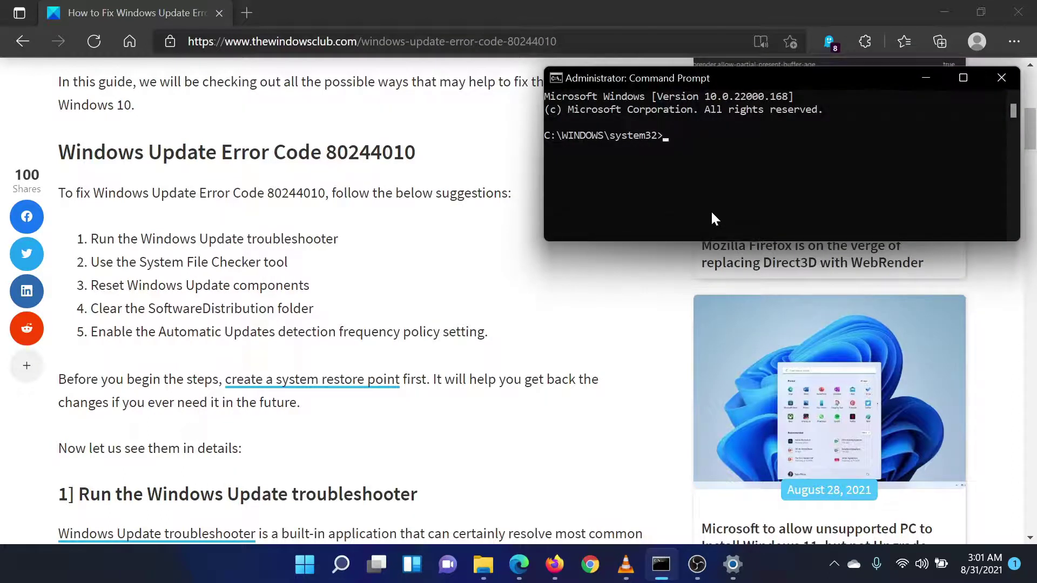
pyautogui.write('sfc /')
pyautogui.write('scanno')
pyautogui.write('w')
# Step: Bring the Edge article with the five fixes back in front of Command Prompt
pyautogui.click(364, 291)
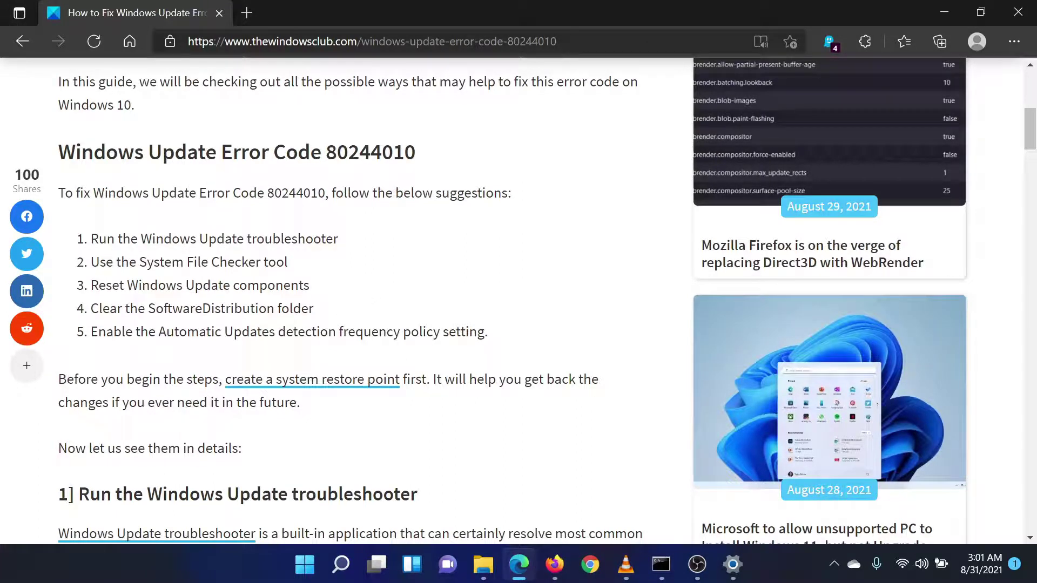
pyautogui.moveTo(91, 285); pyautogui.dragTo(311, 288)
pyautogui.click(340, 294)
pyautogui.moveTo(1029, 130); pyautogui.dragTo(1029, 73)
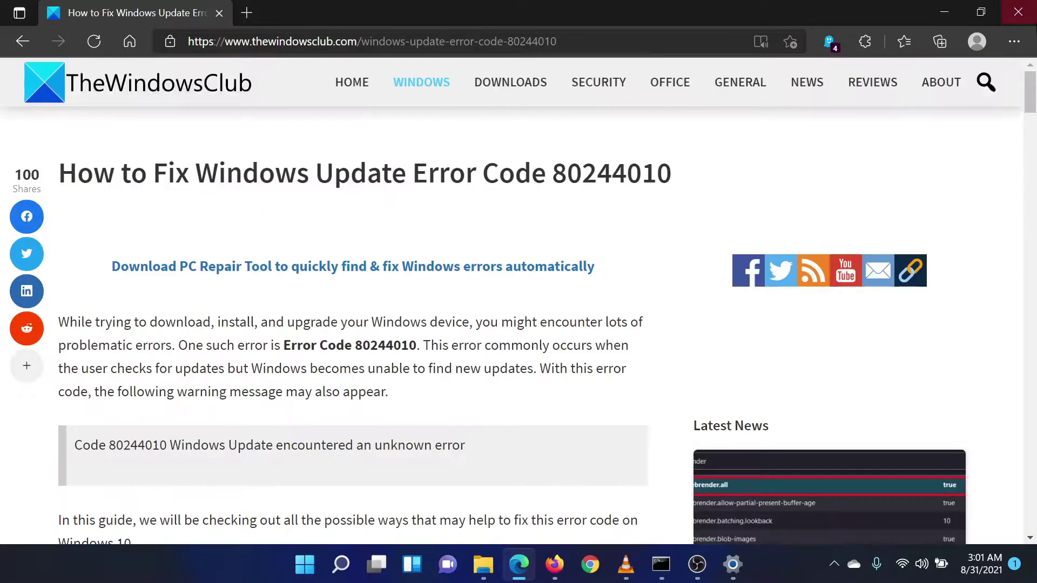